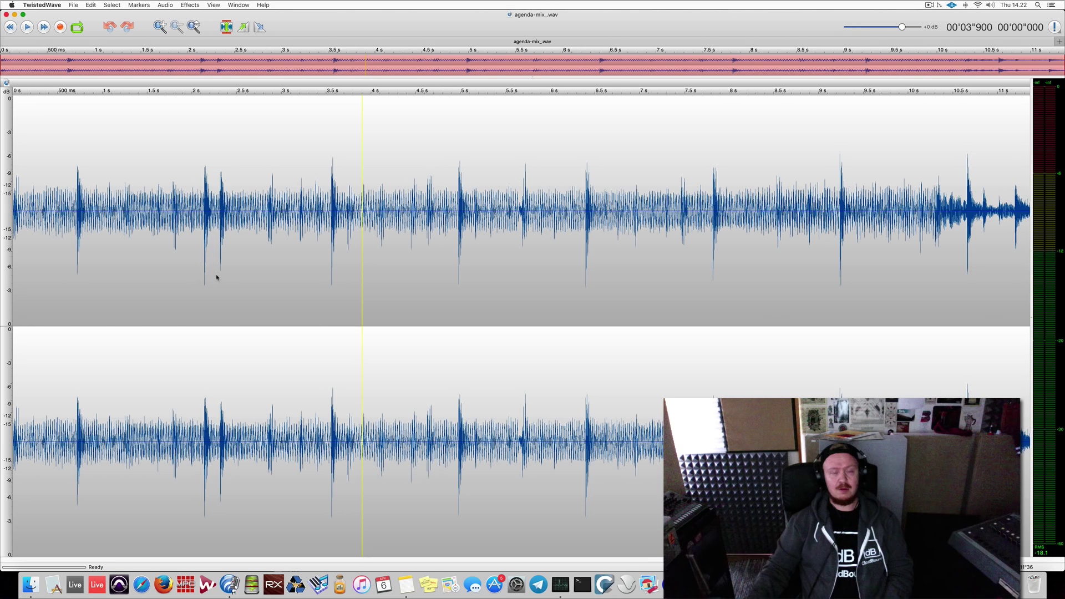
Place the playhead at about 1.8 seconds in agenda-mix.wav.
click(218, 278)
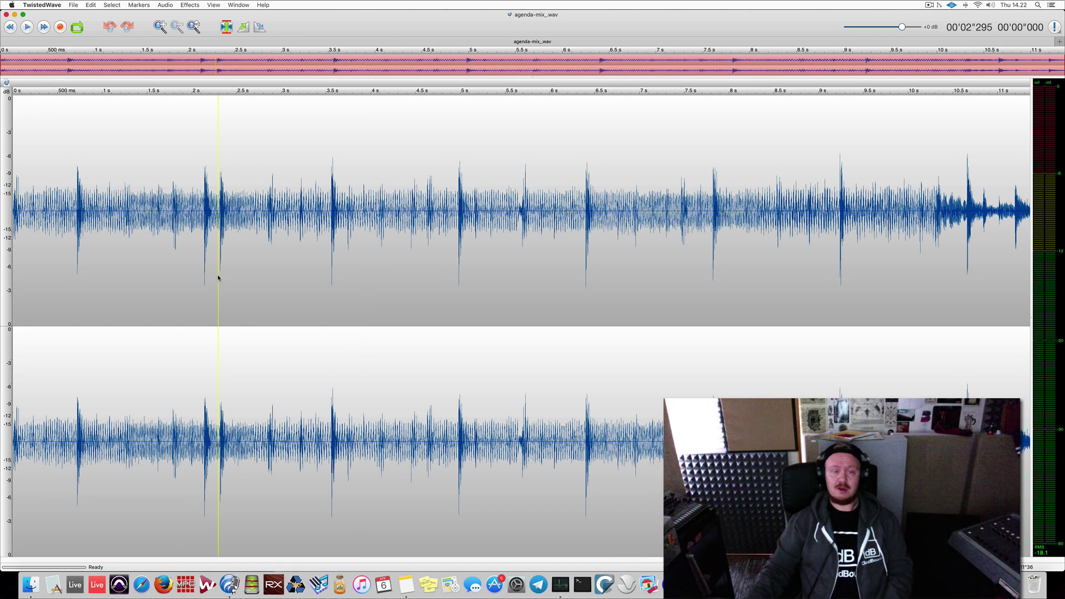
click(174, 292)
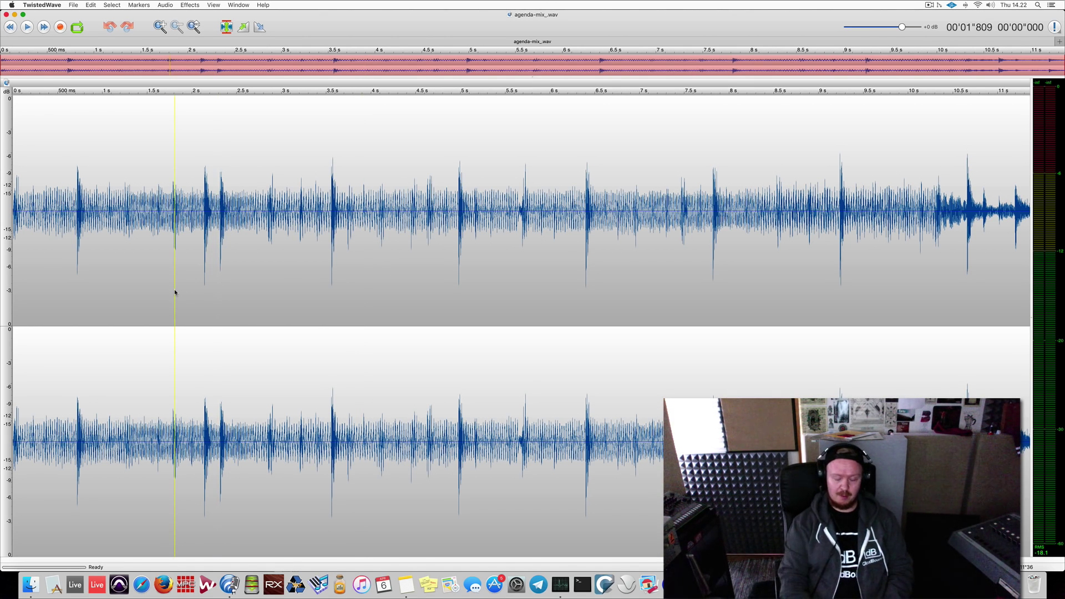
Open Kotelnikov GE and Limiter No6 by shortcut, then arrange their windows side by side.
key(super+e)
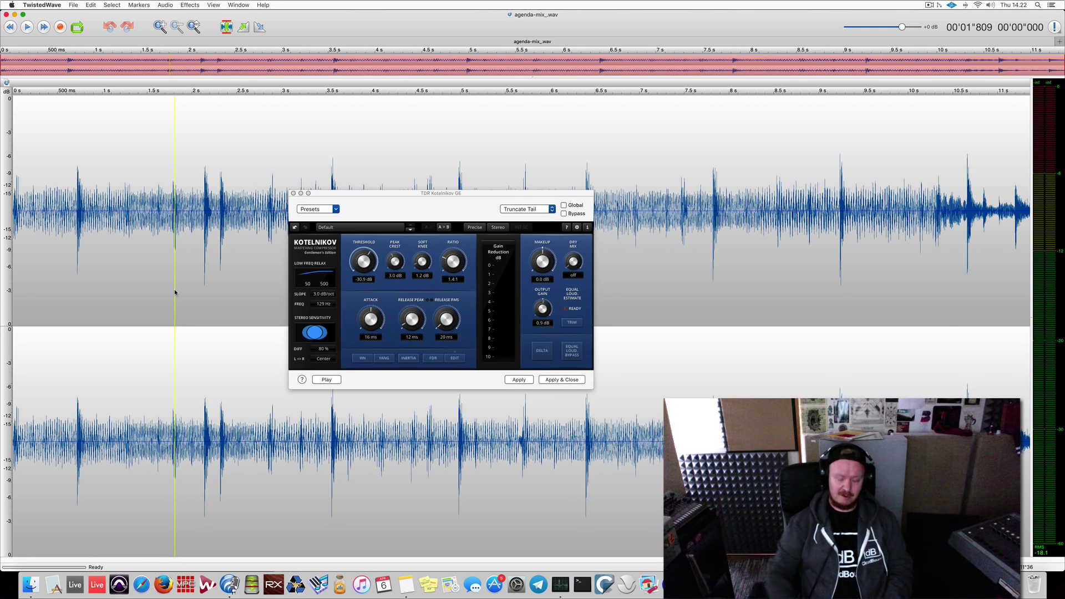
key(super+e)
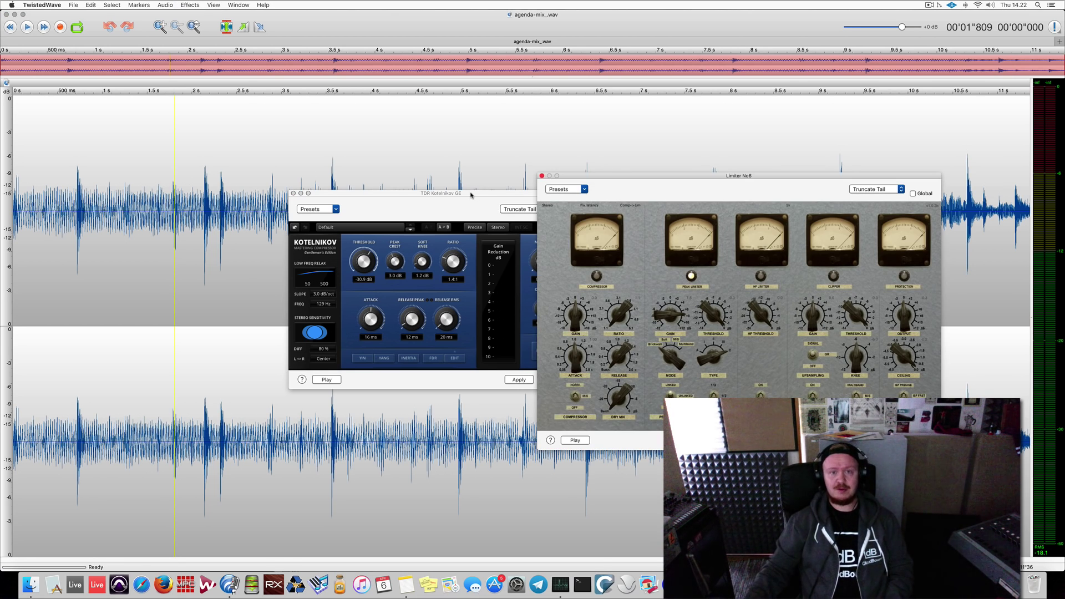
drag(470, 195, 376, 217)
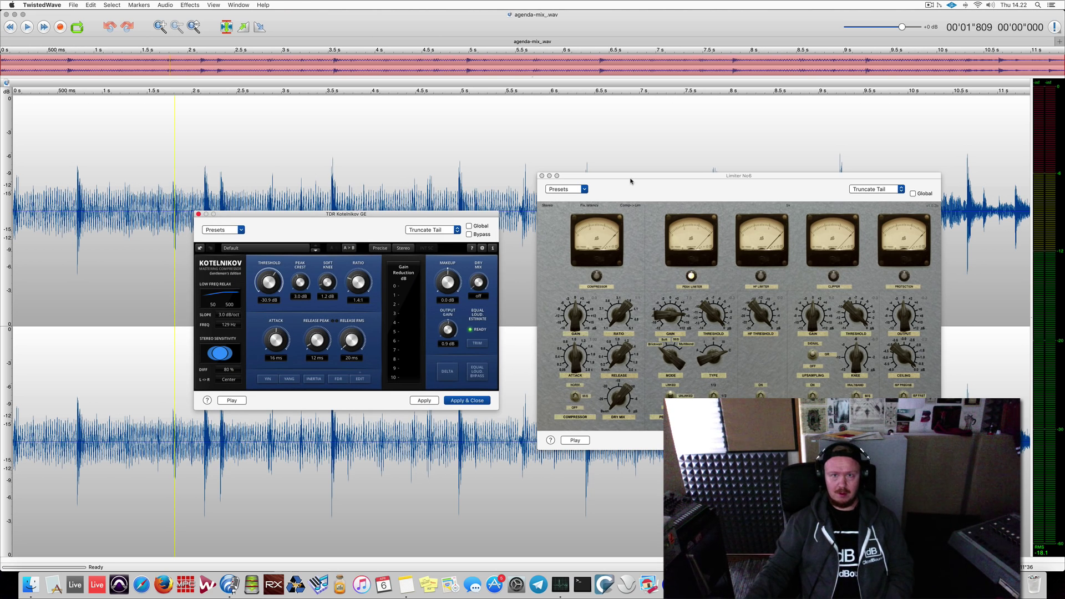
drag(629, 178, 598, 185)
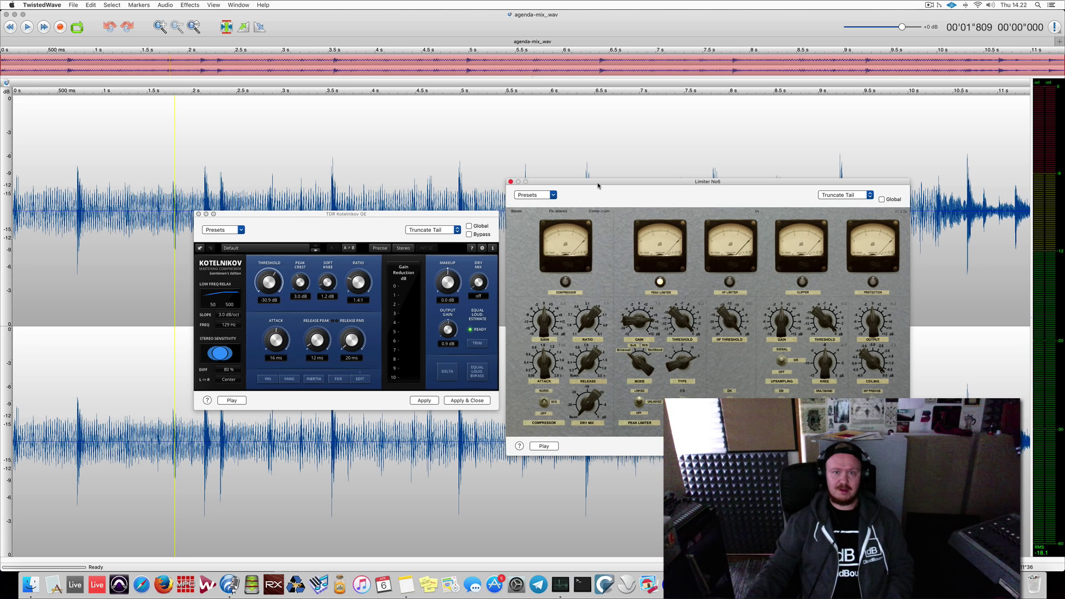
drag(466, 213, 392, 212)
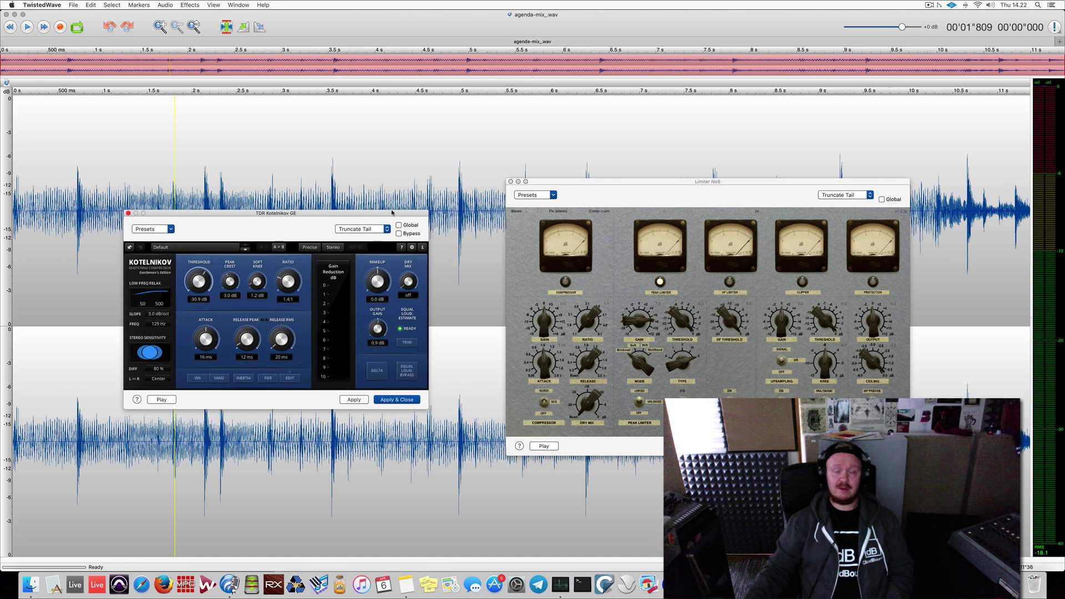
drag(606, 182, 536, 173)
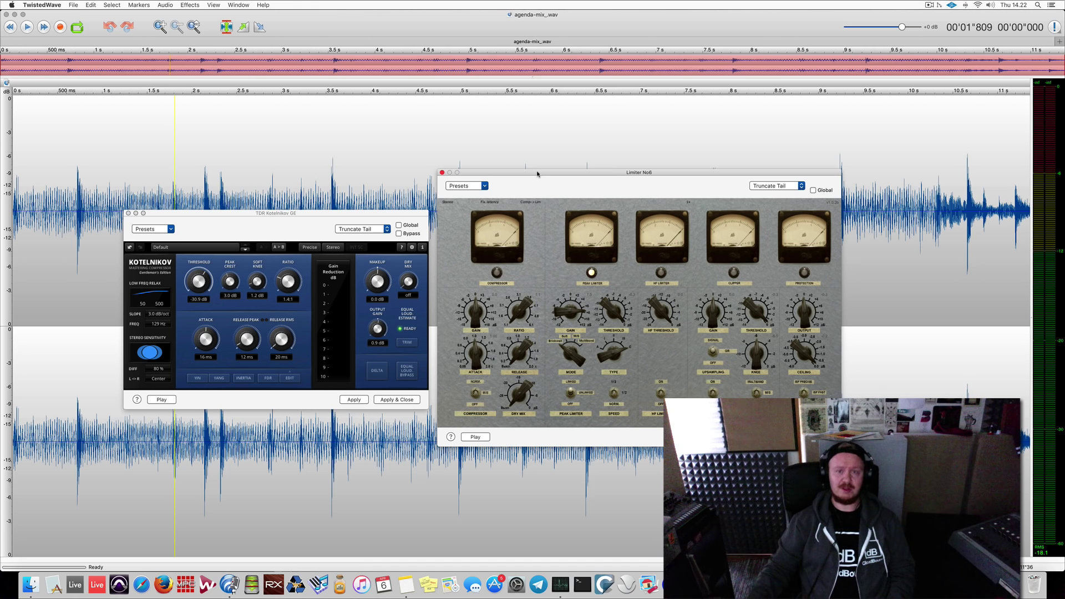
drag(537, 173, 539, 176)
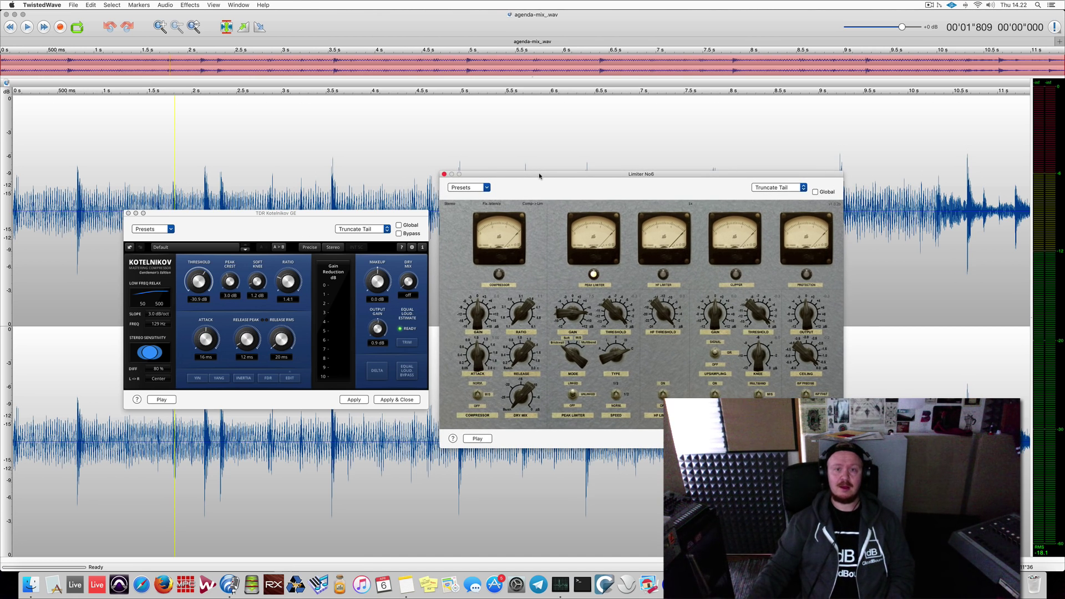
Close Limiter No6 and move the Kotelnikov window toward the centre.
click(445, 175)
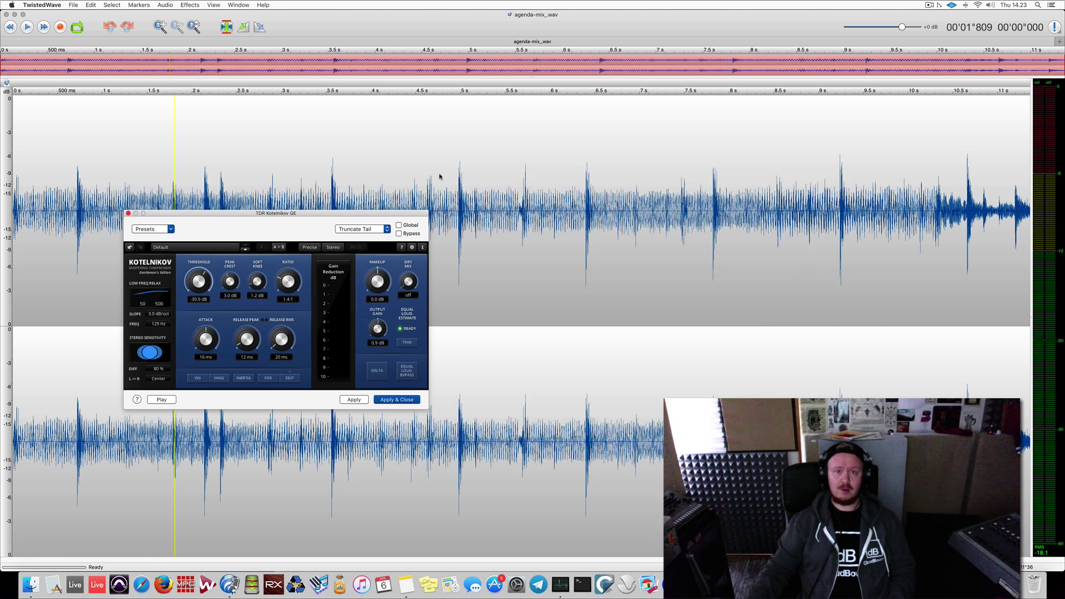
drag(355, 211, 472, 200)
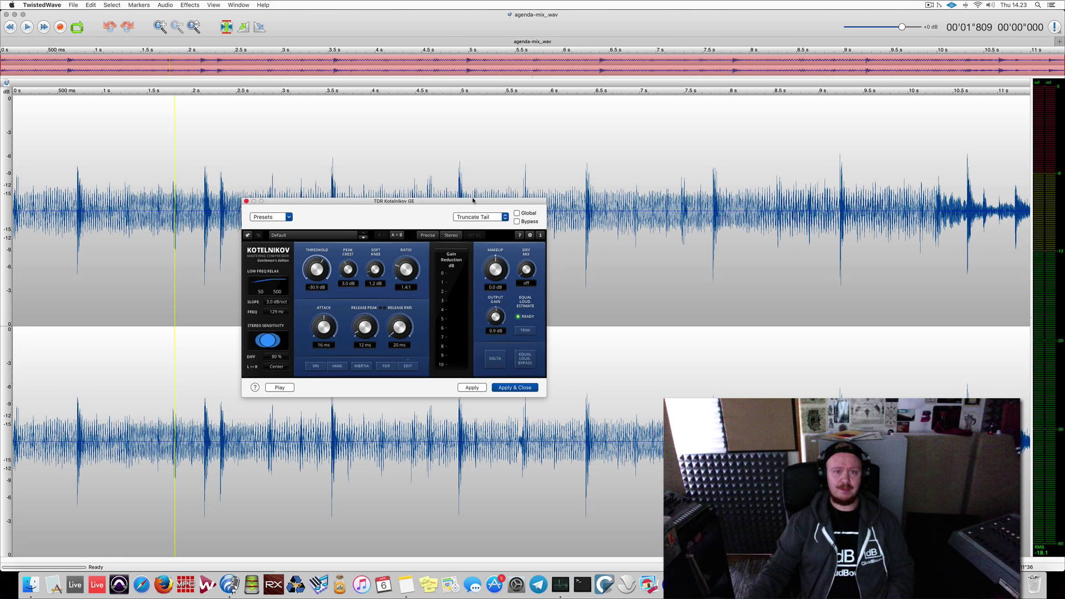
click(26, 235)
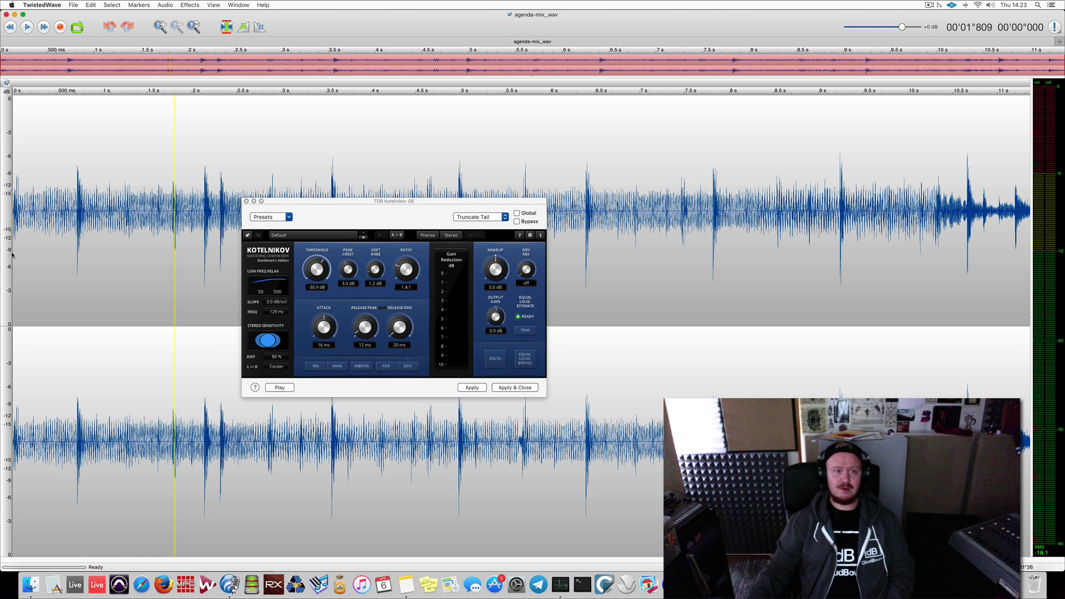
Play the mix from the start with Kotelnikov bypassed, then stop.
click(16, 255)
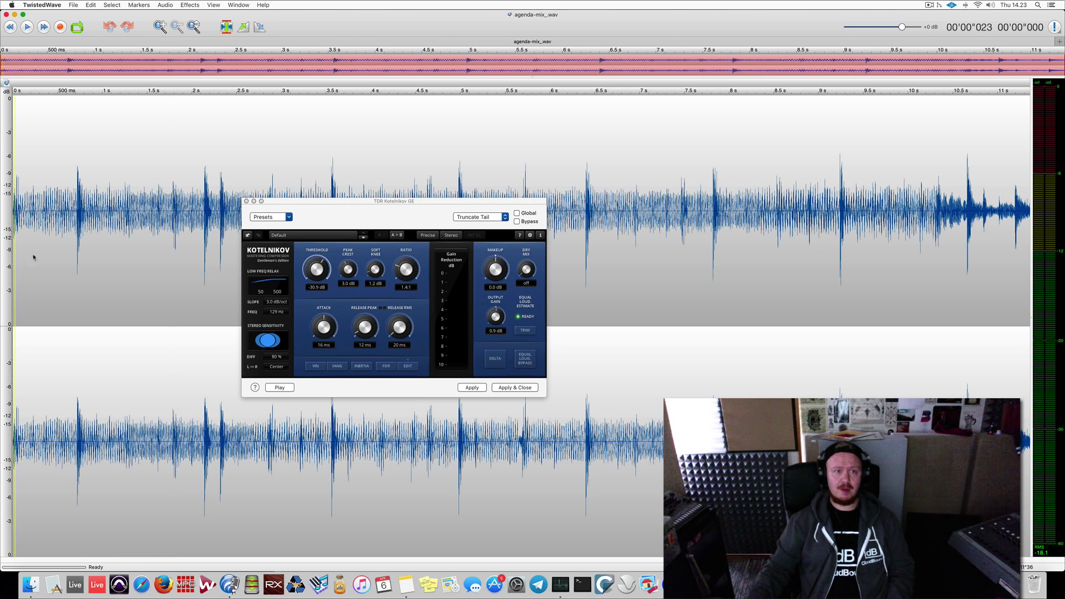
click(517, 221)
click(517, 221)
key(space)
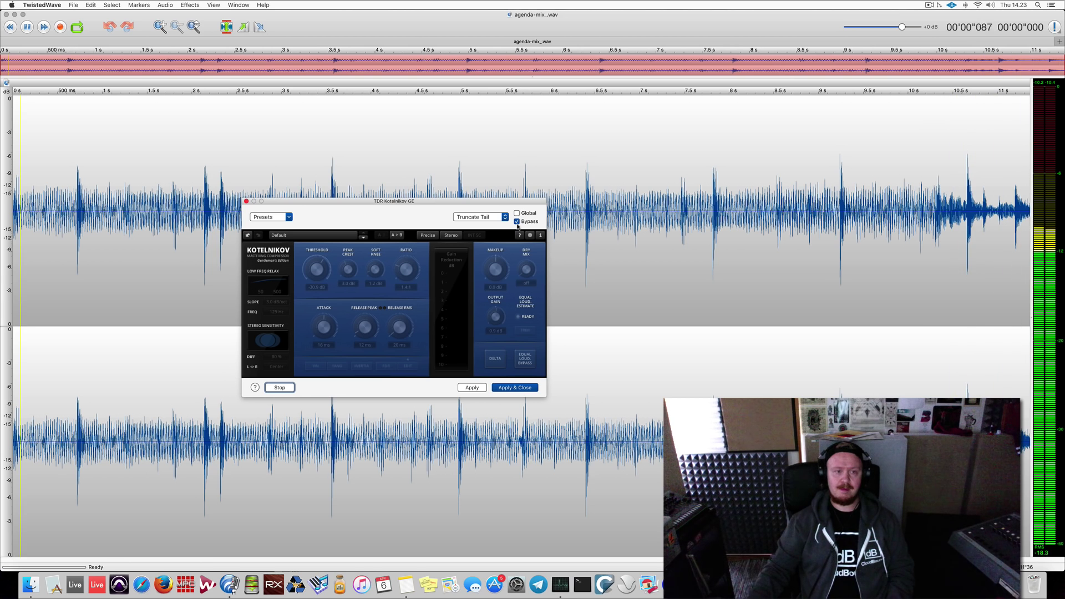
key(space)
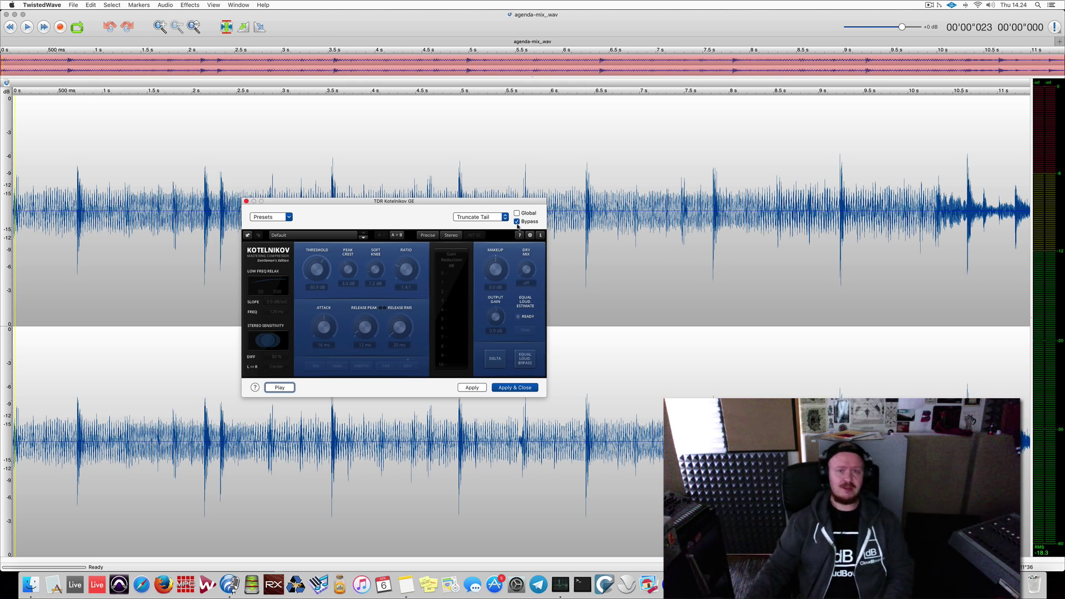
Play the mix while toggling Kotelnikov's Bypass to compare compressed and uncompressed sound.
click(63, 302)
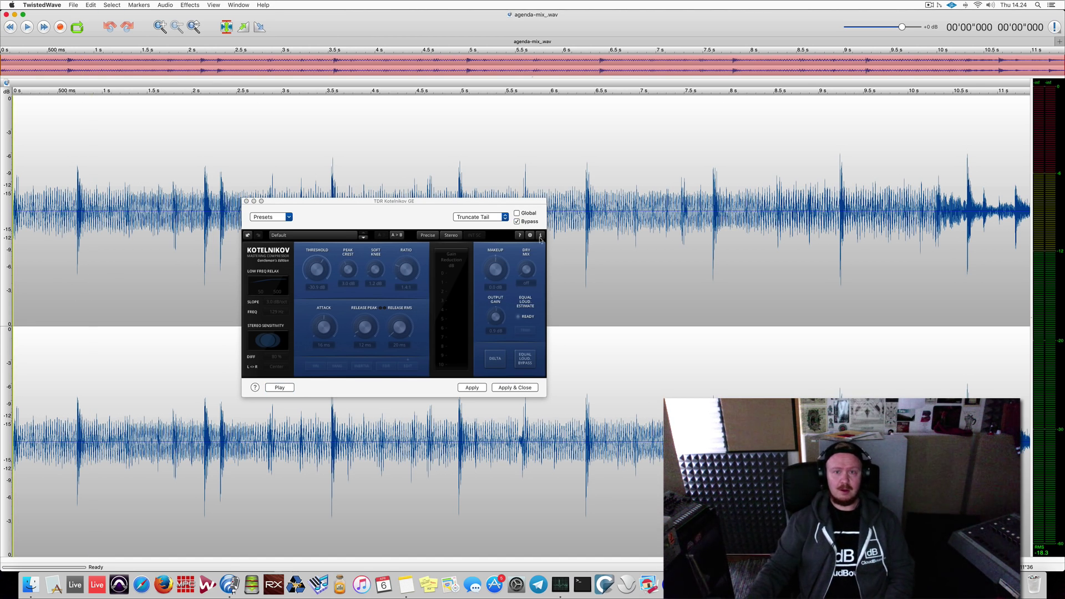
key(space)
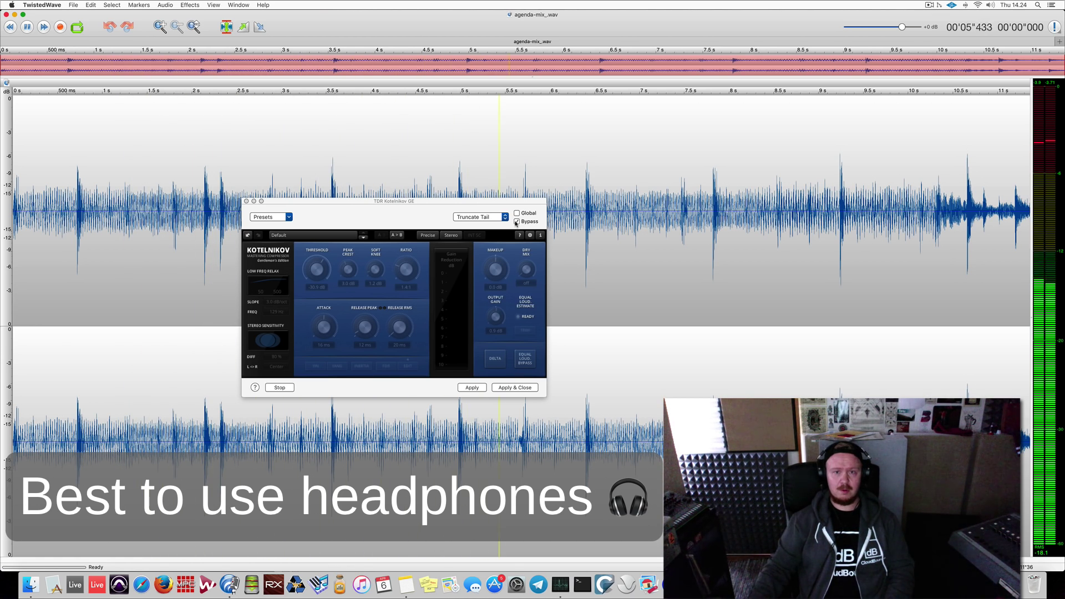
click(517, 222)
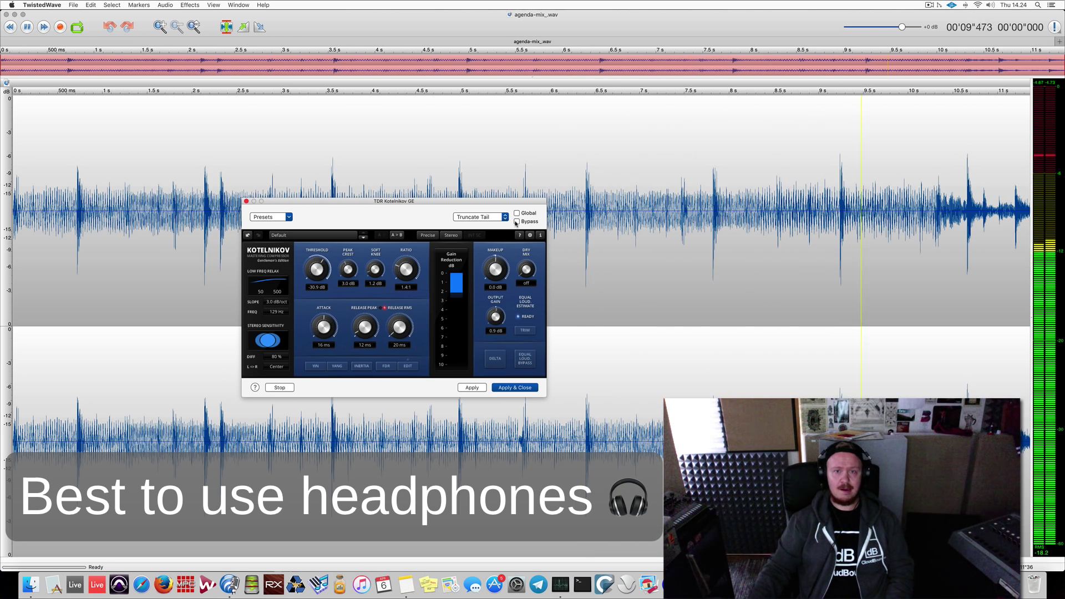
click(517, 222)
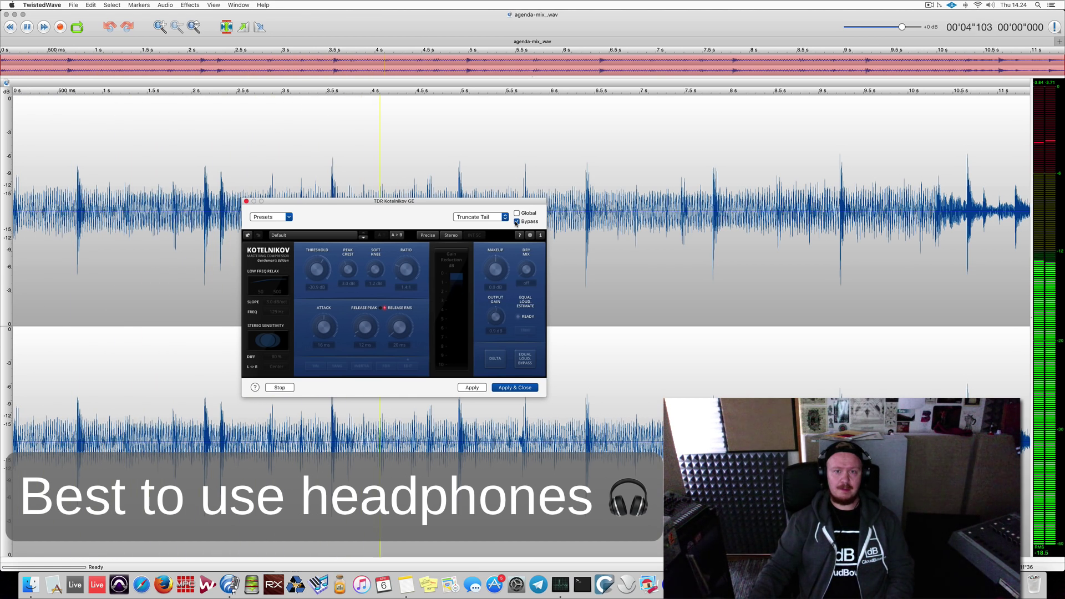
click(516, 222)
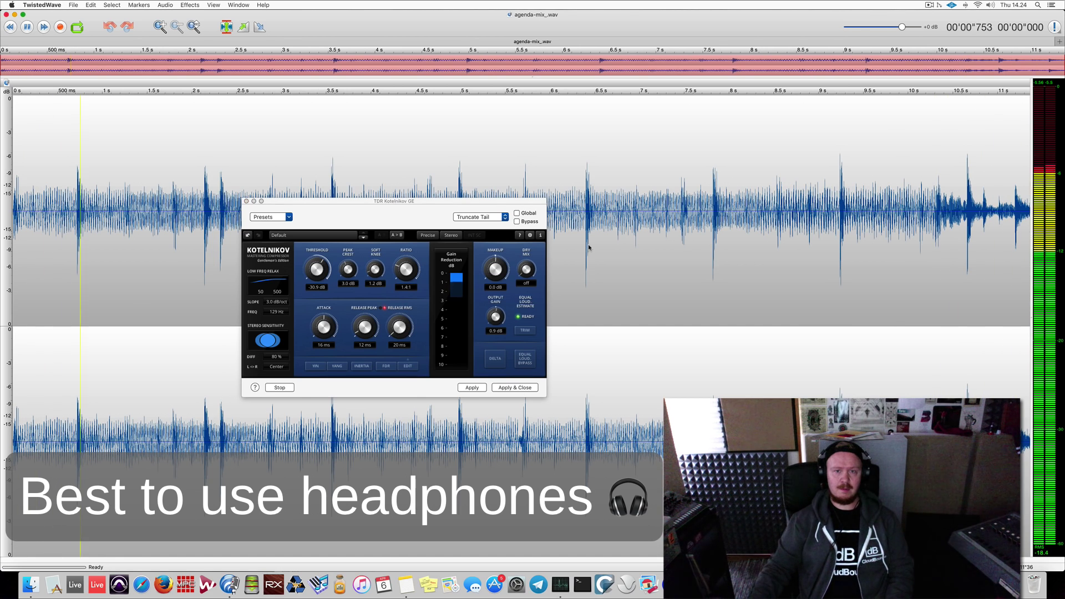
Stop playback, leave the compressor bypassed, and move its window to the left.
key(super+space)
click(152, 275)
key(space)
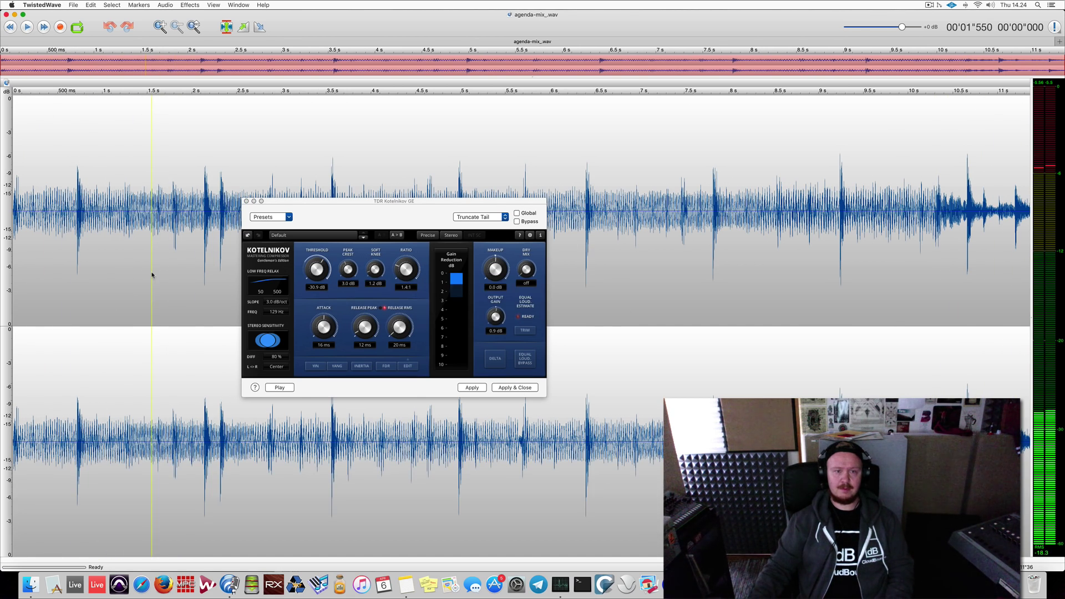
click(514, 224)
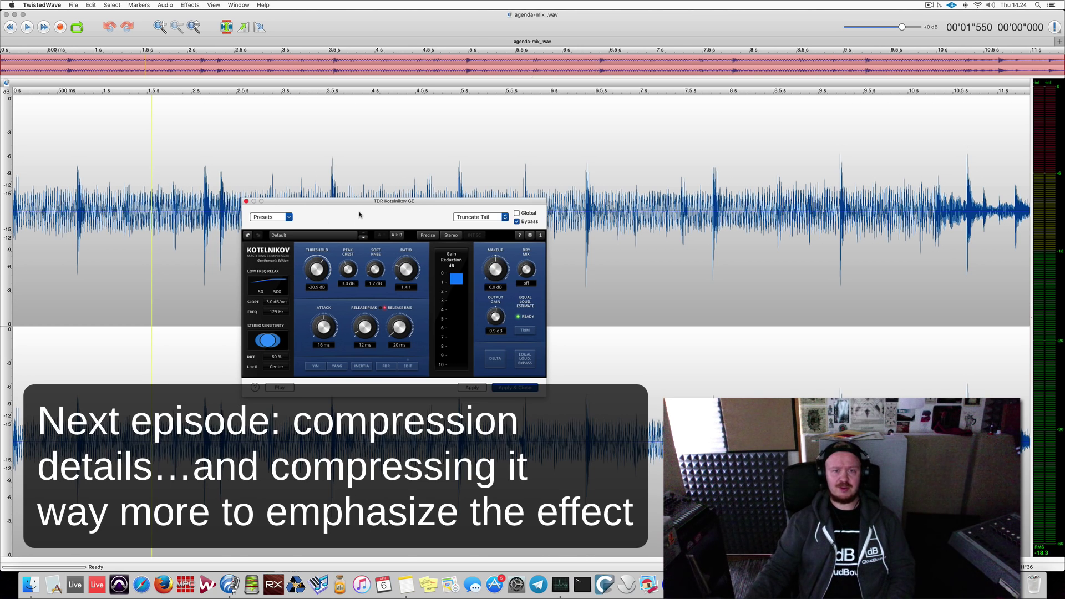
drag(357, 203, 174, 206)
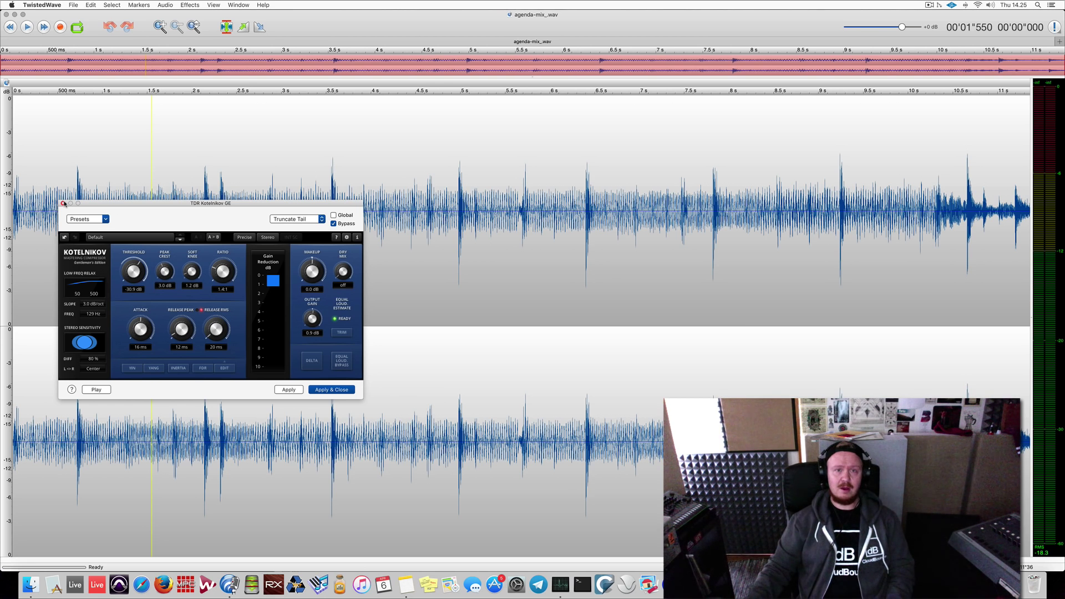
Close Kotelnikov, open Limiter No6 with its shortcut, and drag its window fully into view.
click(63, 203)
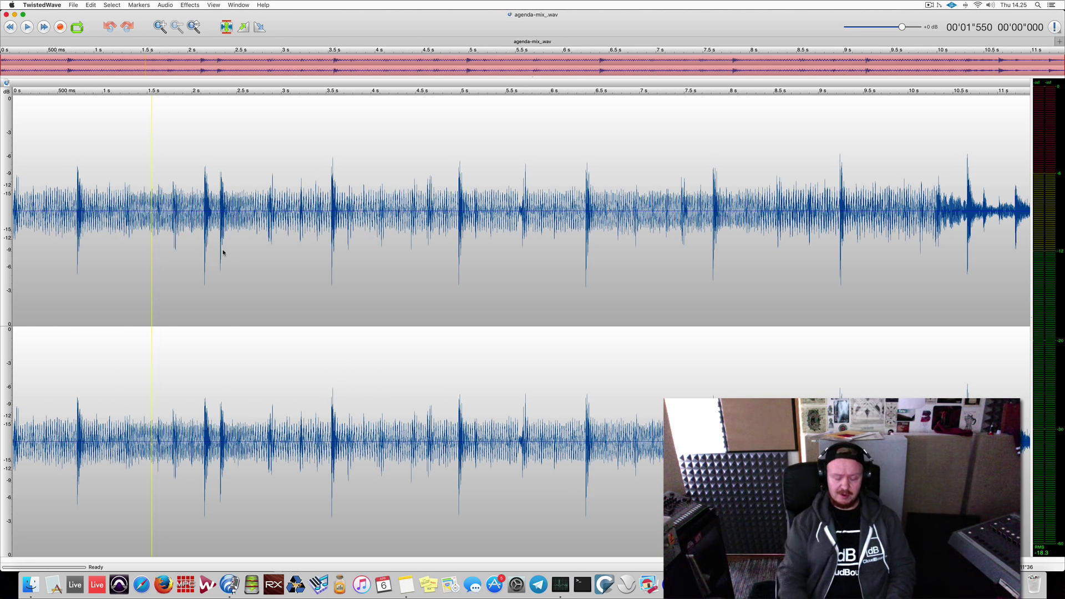
key(super+l)
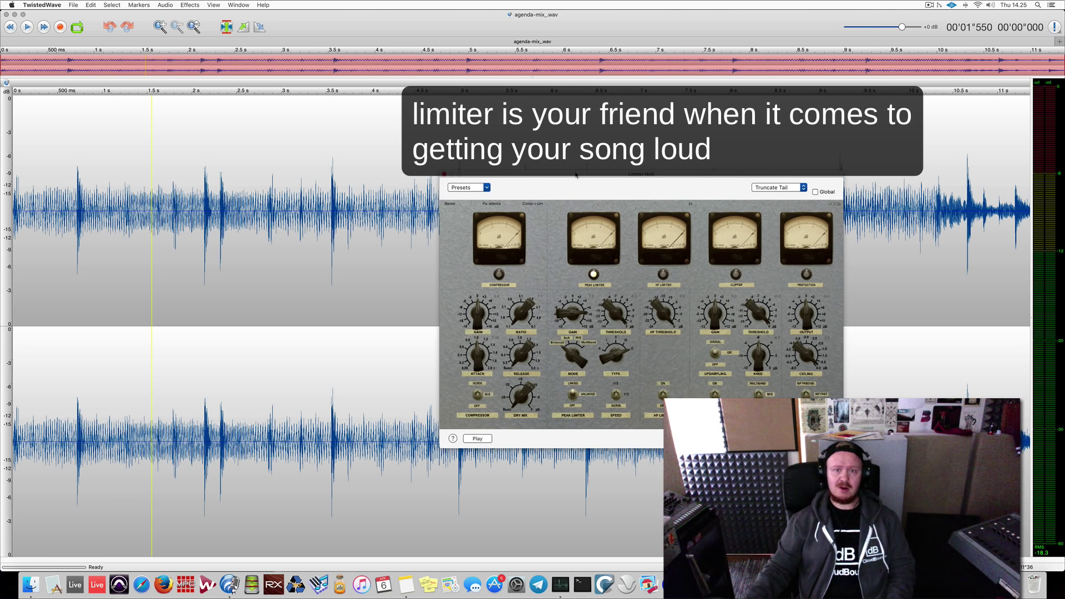
drag(577, 181, 396, 159)
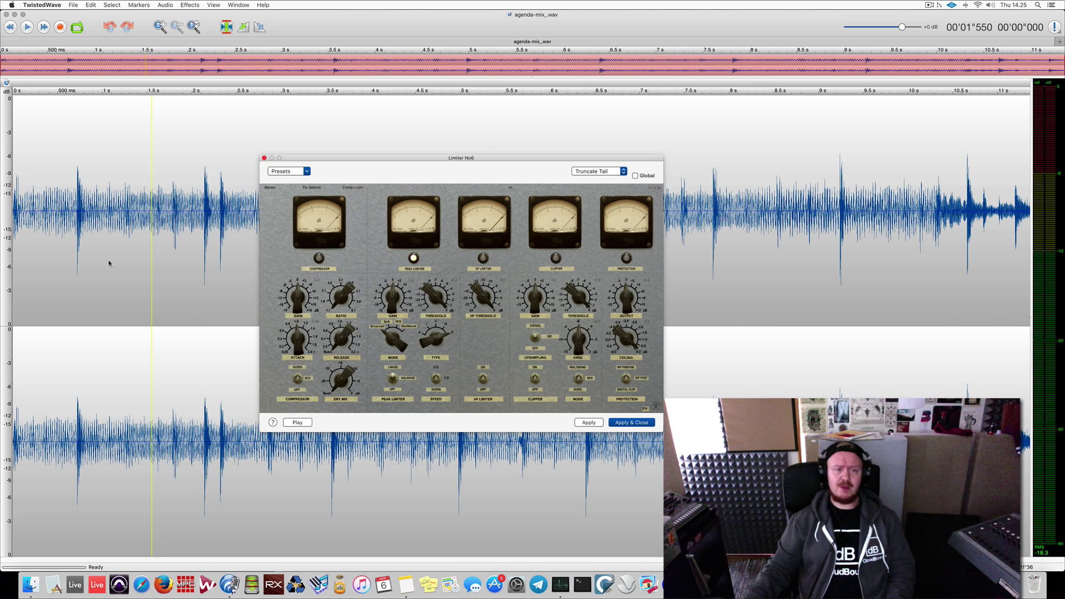
click(68, 274)
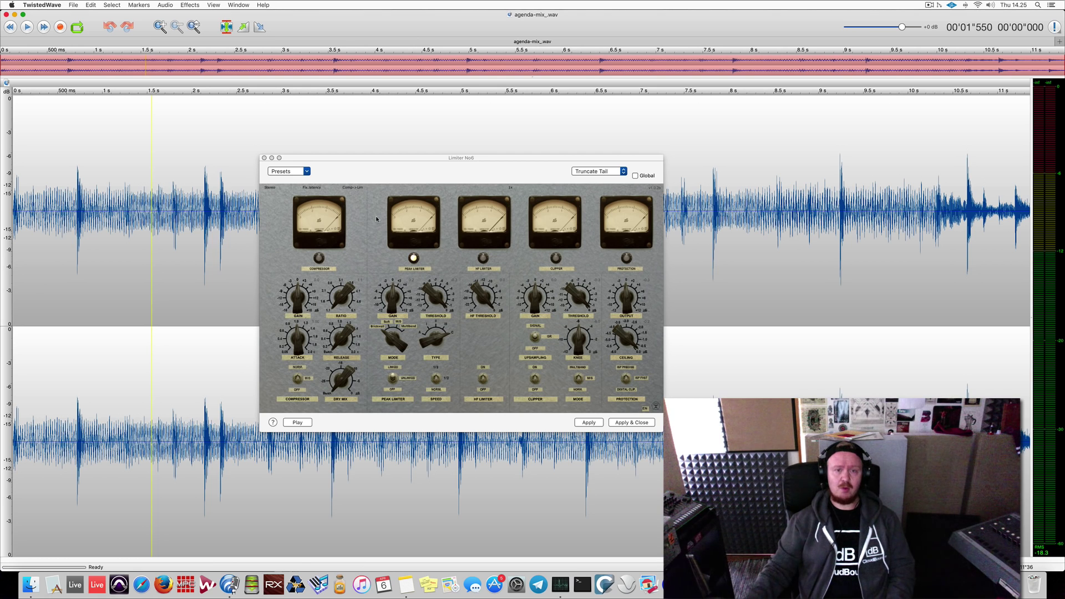
click(392, 295)
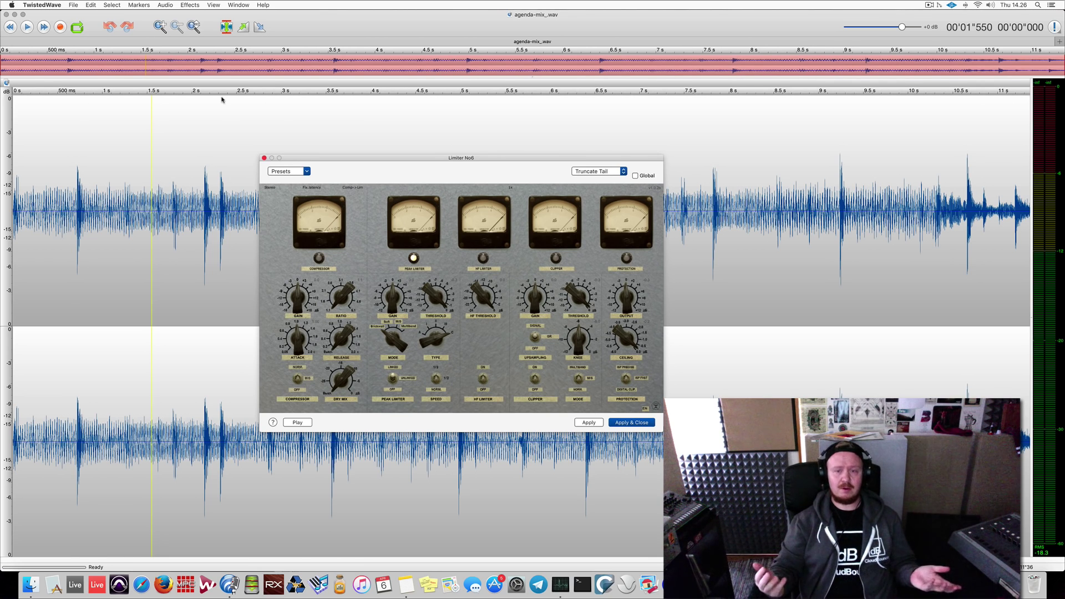
Raise the Limiter No6 Peak Limiter gain while playing from 0.7 s, then move its window right.
click(74, 139)
key(space)
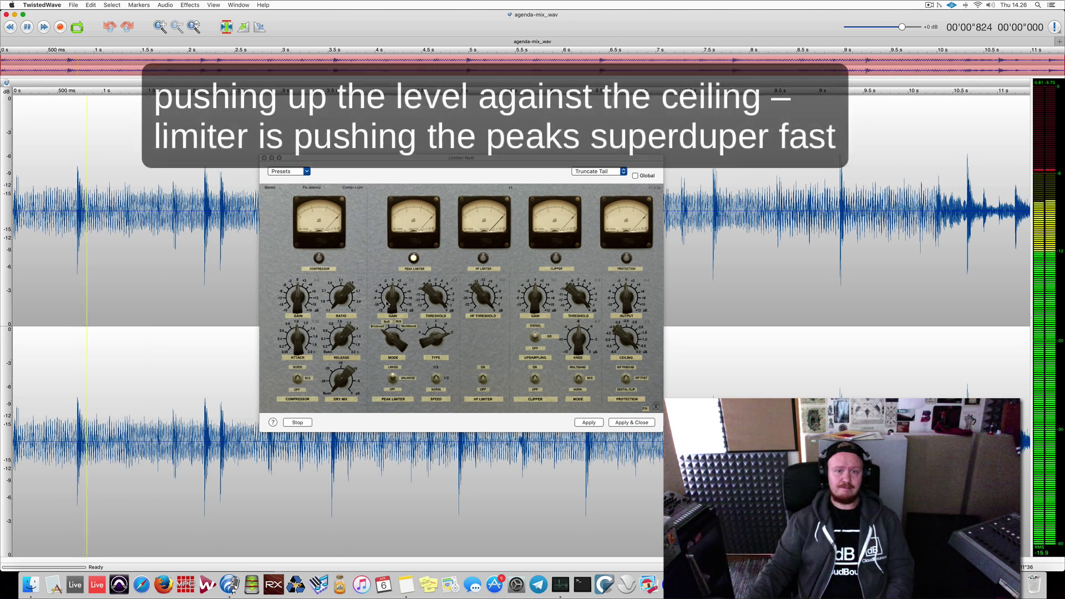
click(387, 303)
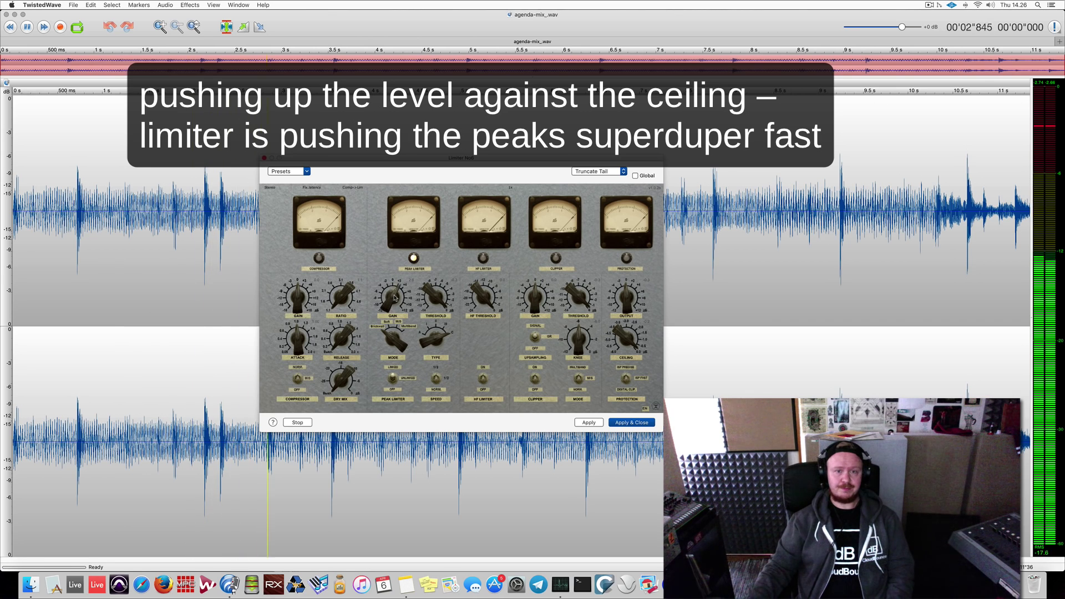
drag(392, 299, 395, 291)
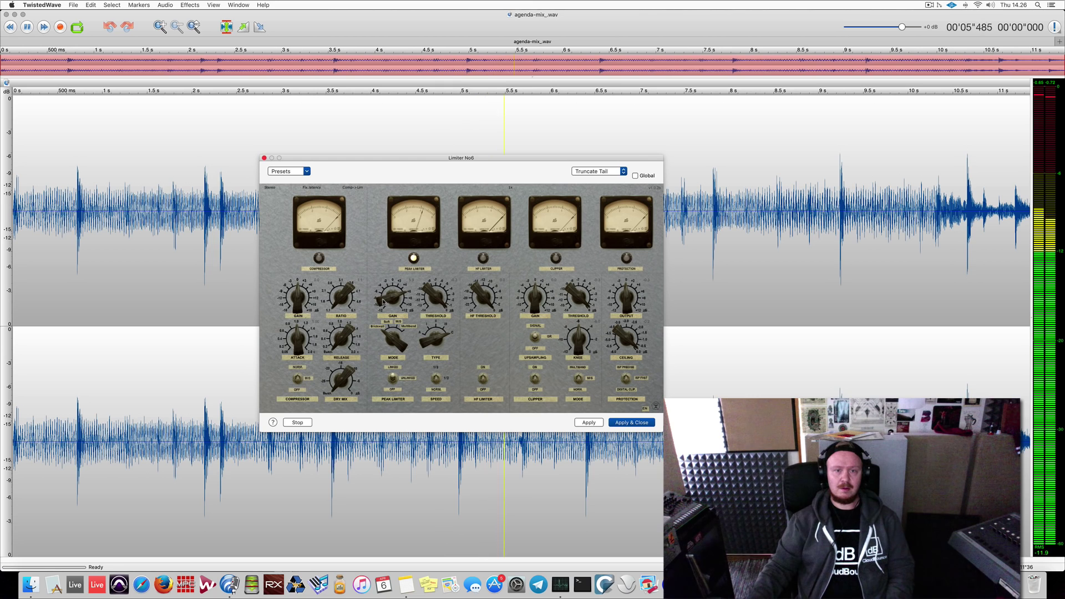
click(177, 304)
click(69, 295)
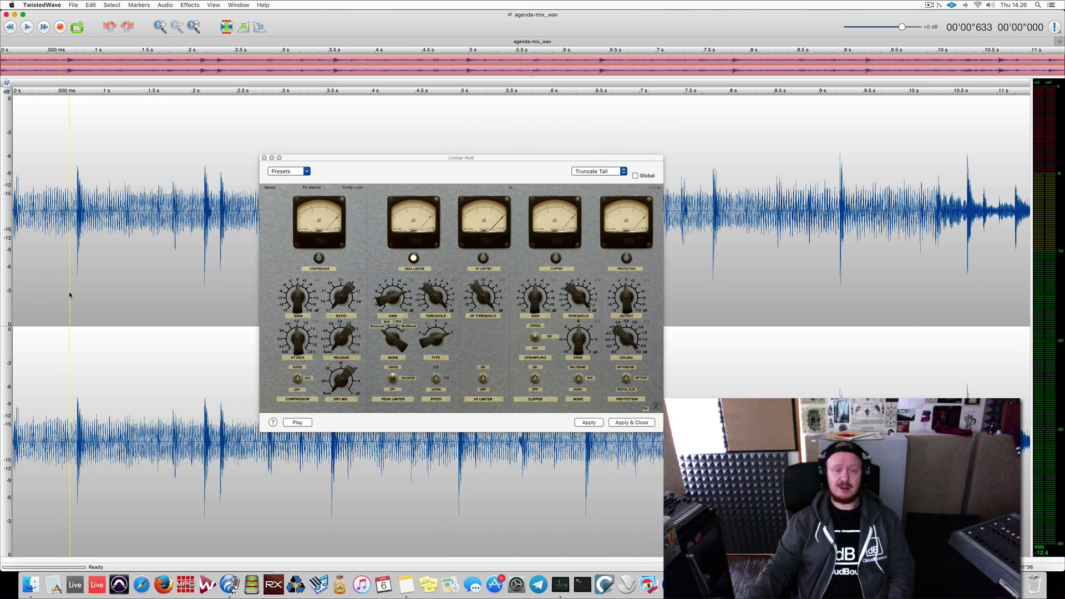
drag(422, 158, 665, 163)
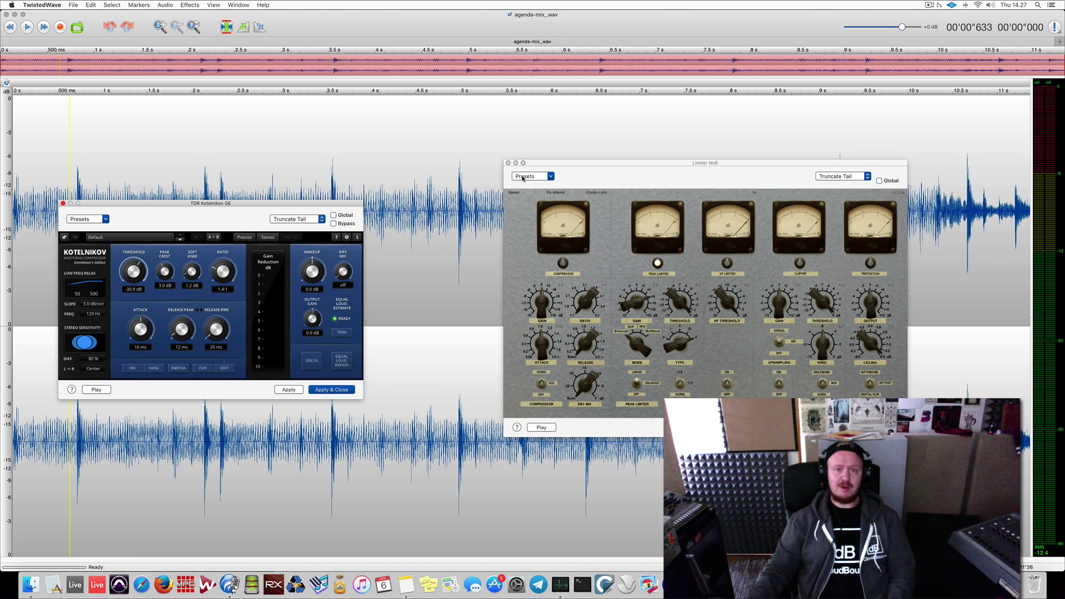
Close Limiter No6, then drag the Kotelnikov window to centre and close it.
click(508, 163)
drag(268, 204, 550, 215)
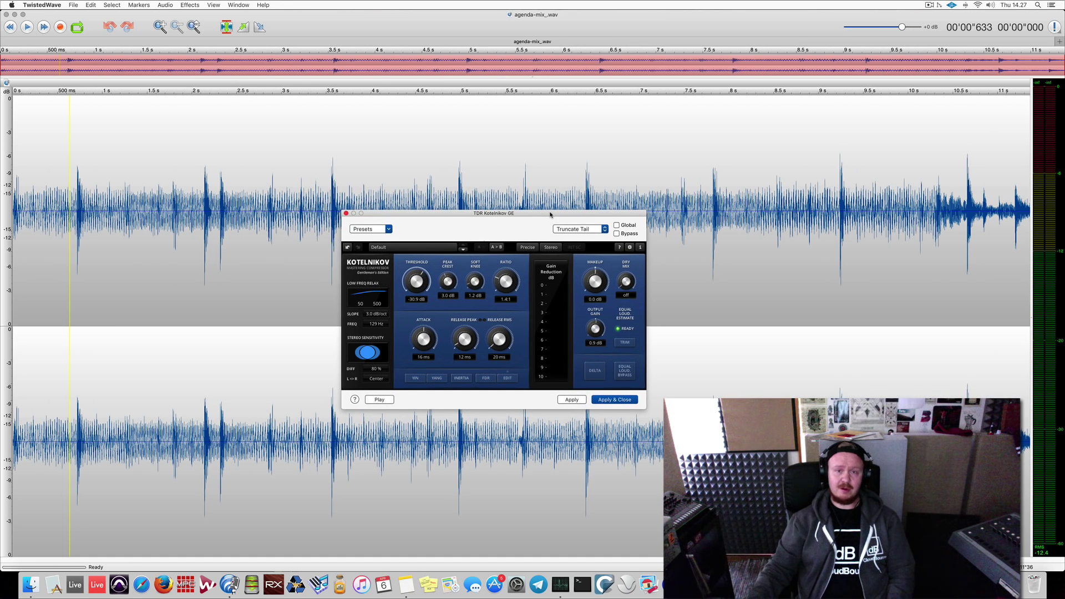
click(346, 213)
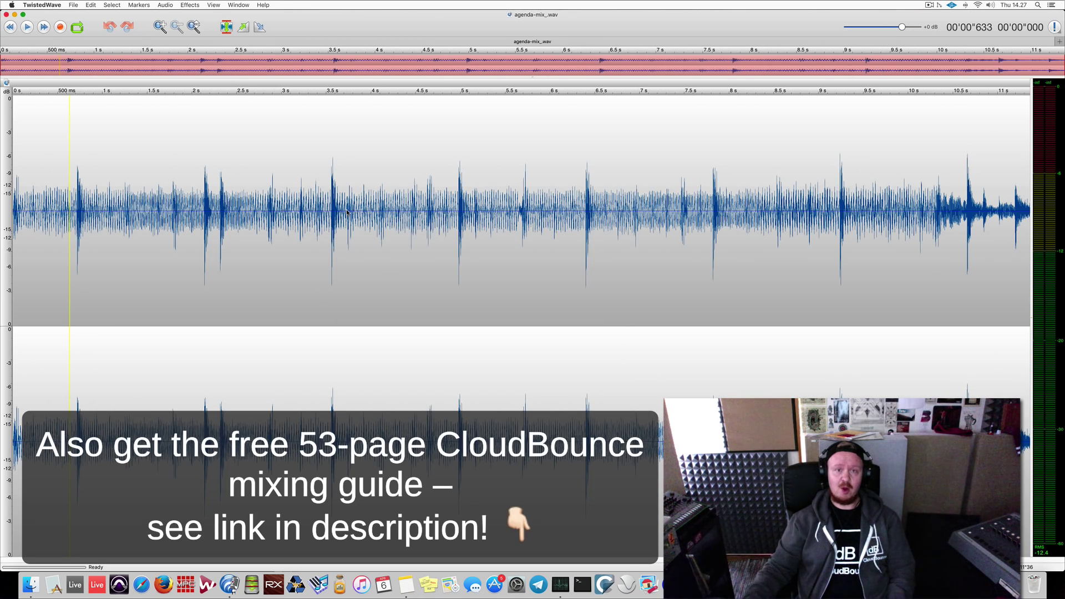